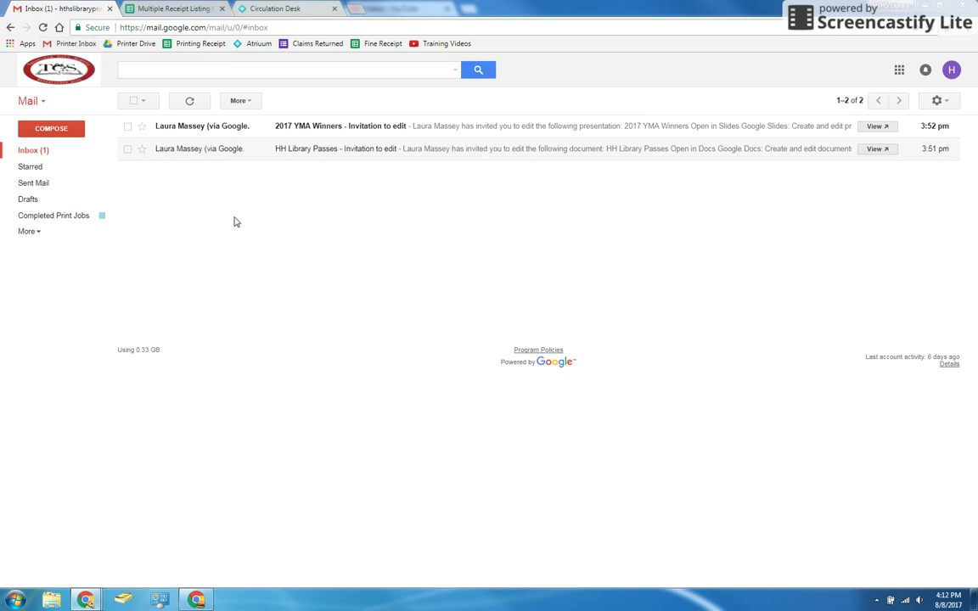
# Step: Open the '2017 YMA Winners - Invitation to edit' email from the inbox
pyautogui.click(201, 124)
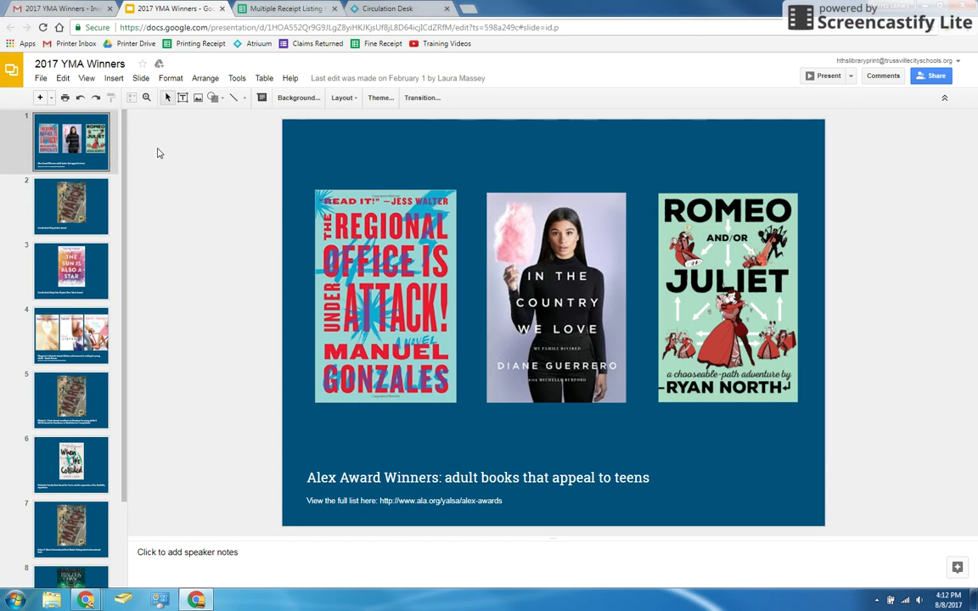
# Step: Open the File menu of the 2017 YMA Winners presentation
pyautogui.click(41, 78)
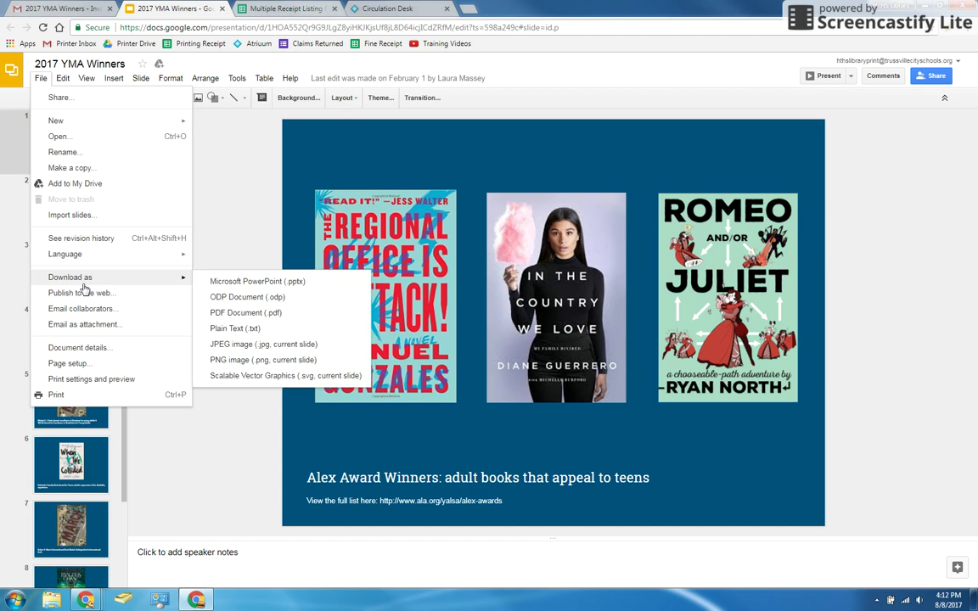
# Step: Preview the deck as a Handout - 4 slides per page layout and start printing it
pyautogui.click(92, 383)
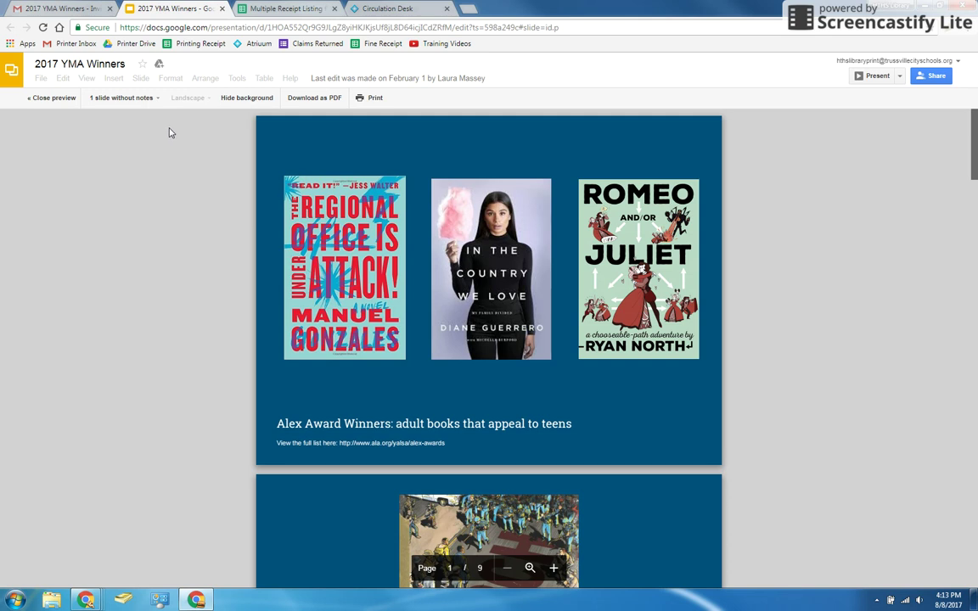
pyautogui.click(138, 99)
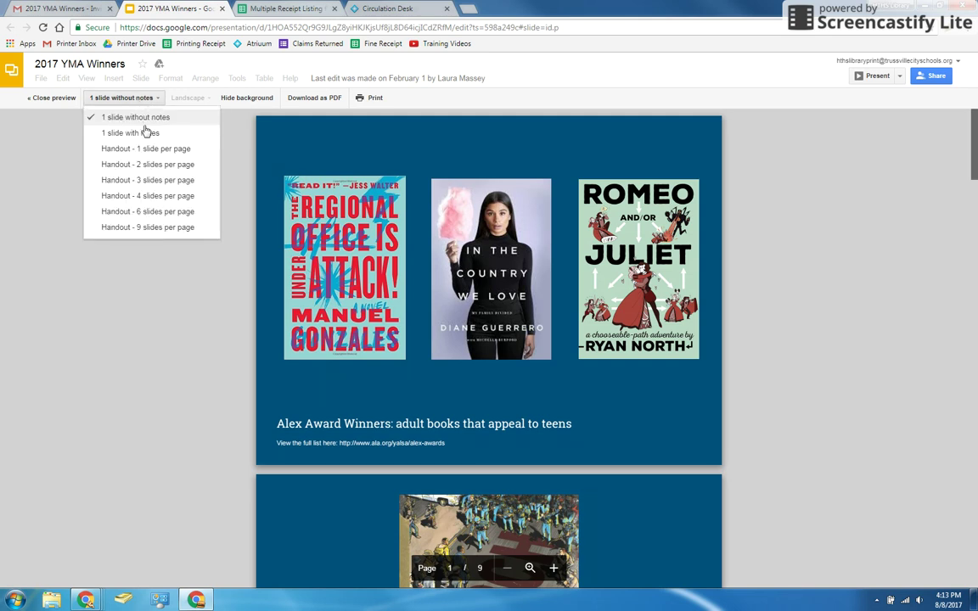
pyautogui.click(155, 199)
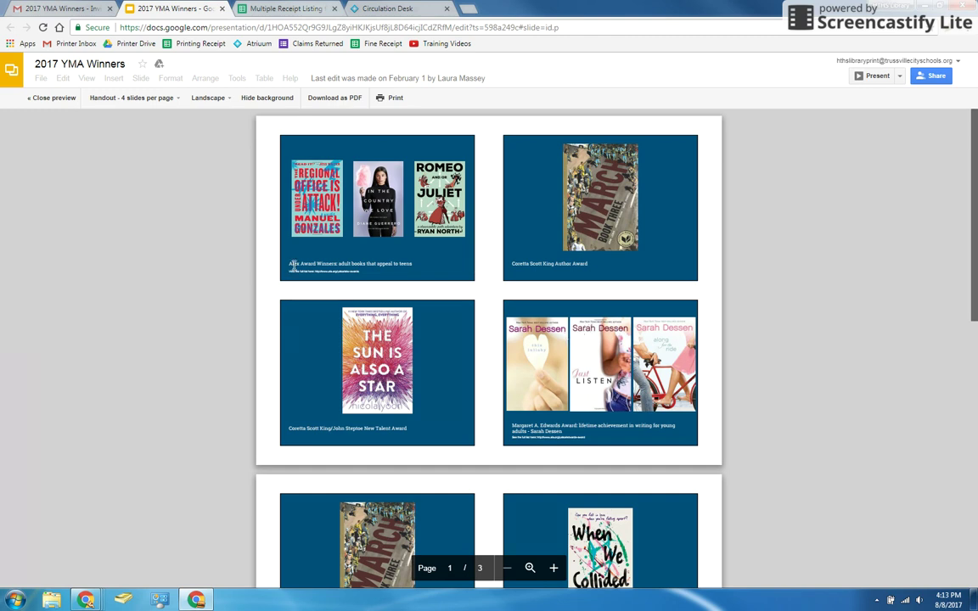
pyautogui.click(396, 99)
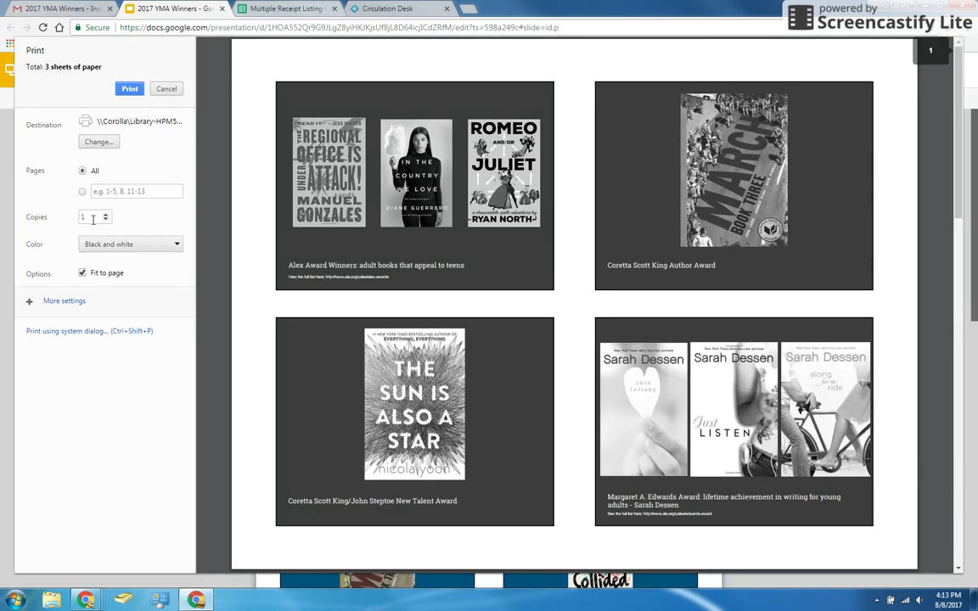
# Step: Switch print colour to Color and back to Black and white, then cancel without printing
pyautogui.click(106, 244)
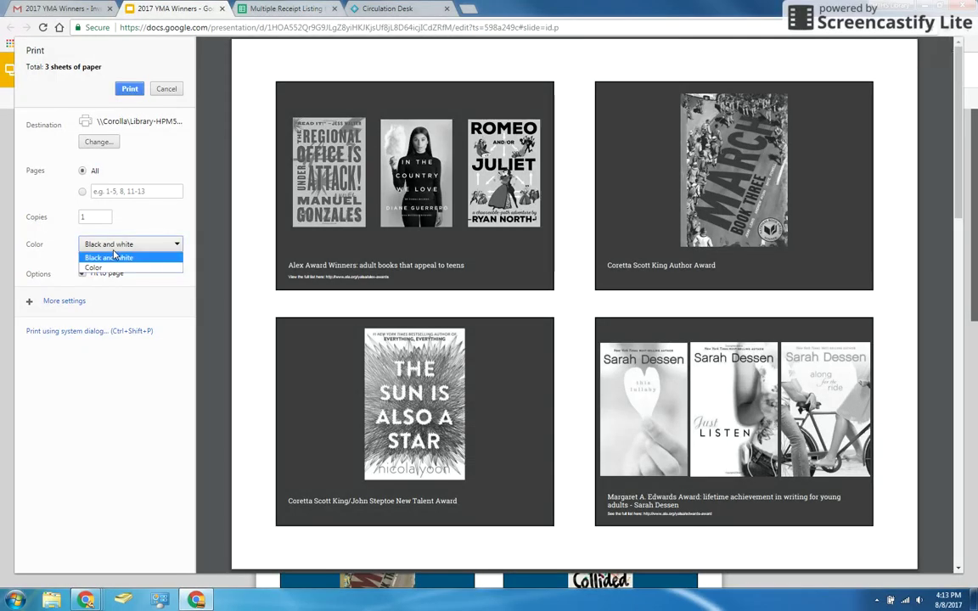
pyautogui.click(110, 268)
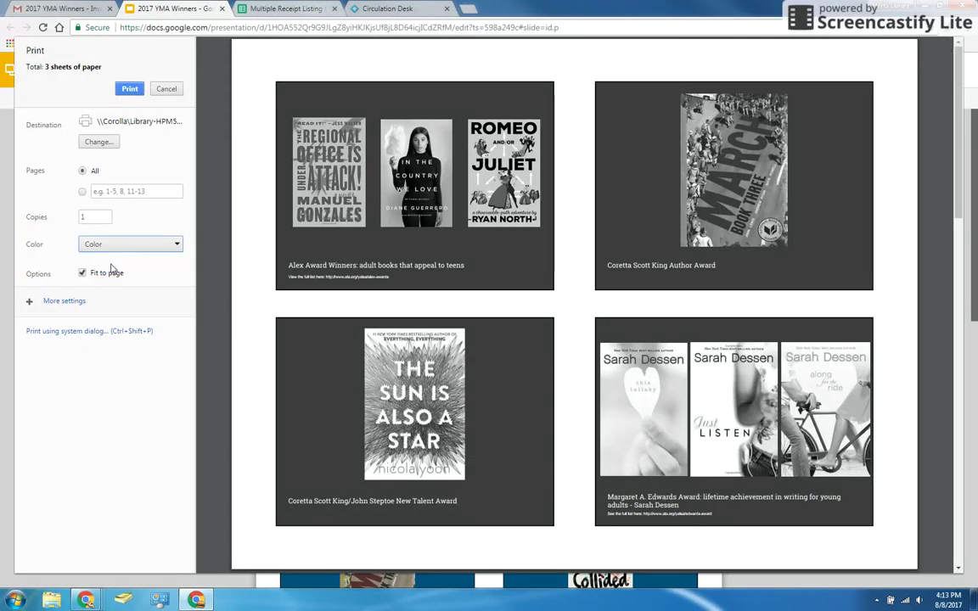
pyautogui.click(176, 245)
pyautogui.click(109, 257)
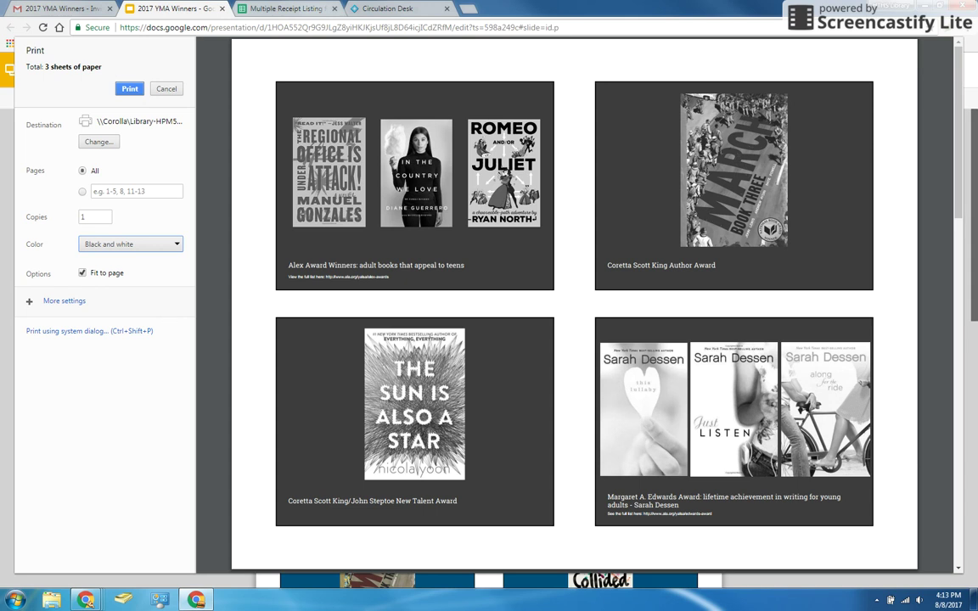
pyautogui.click(165, 88)
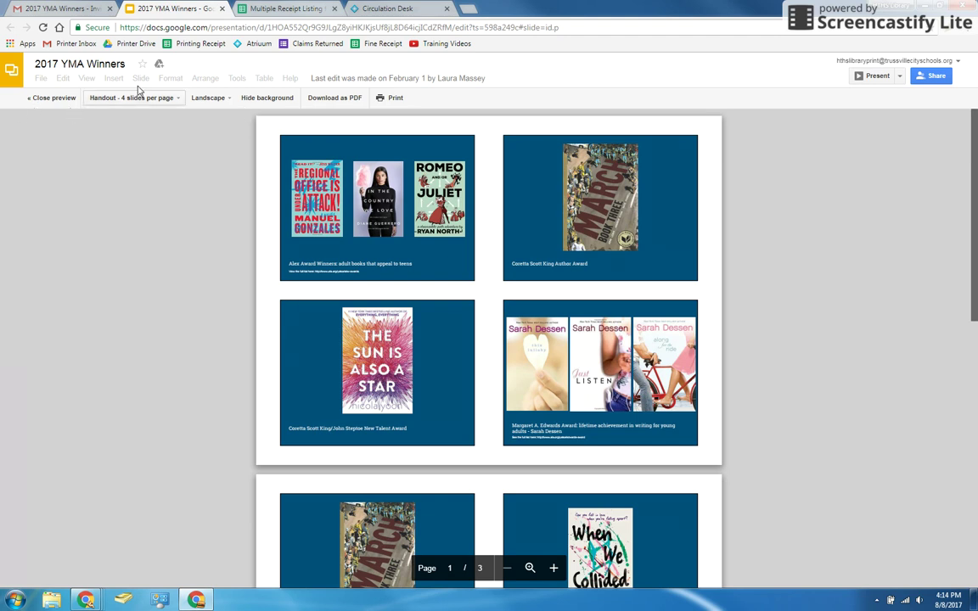
# Step: In the Multiple Receipt Listing sheet, enter 8/8/2017, the patron's name and .30 cash in row 4
pyautogui.click(284, 9)
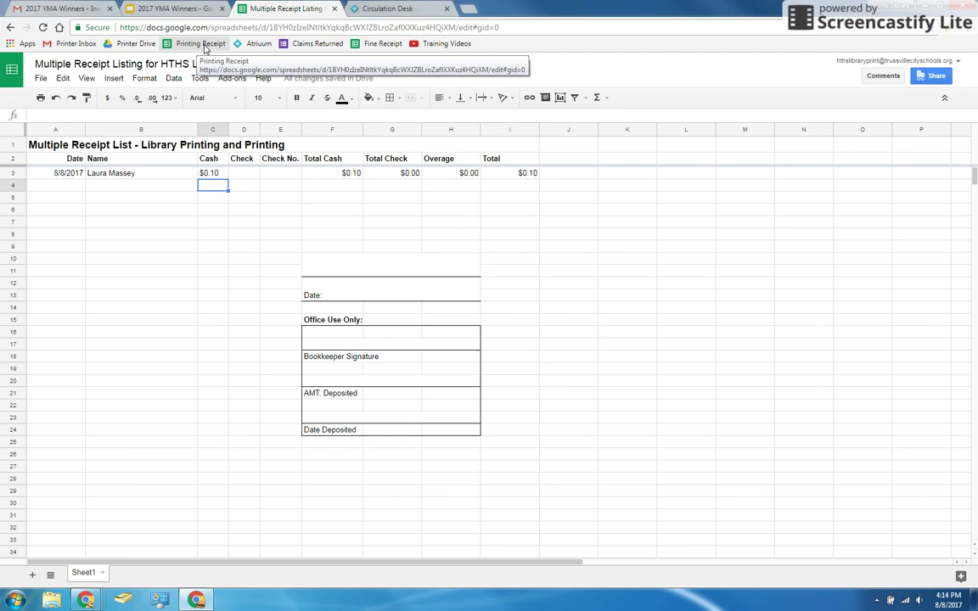
pyautogui.click(64, 184)
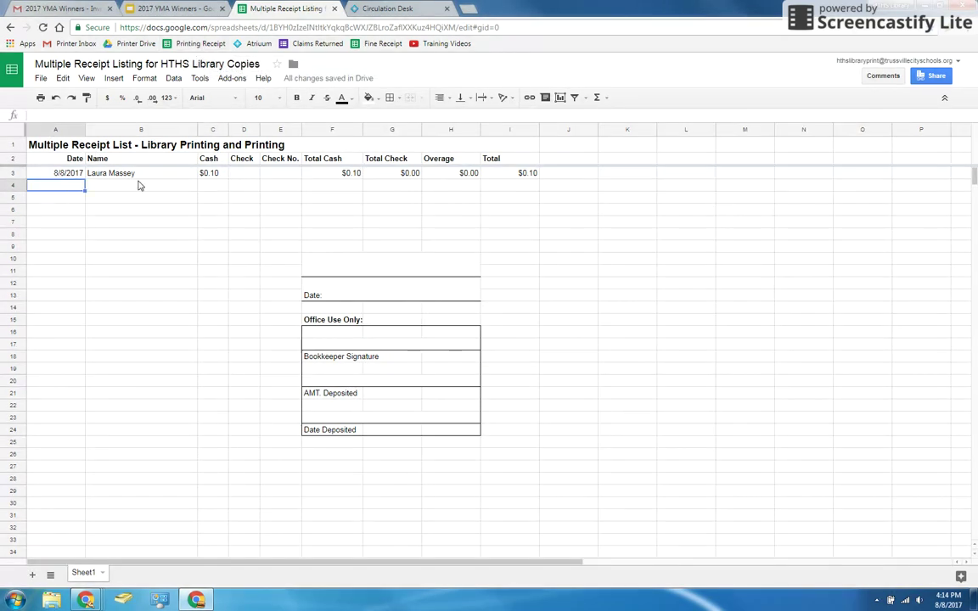
pyautogui.write('8/8/2017')
pyautogui.press('Tab')
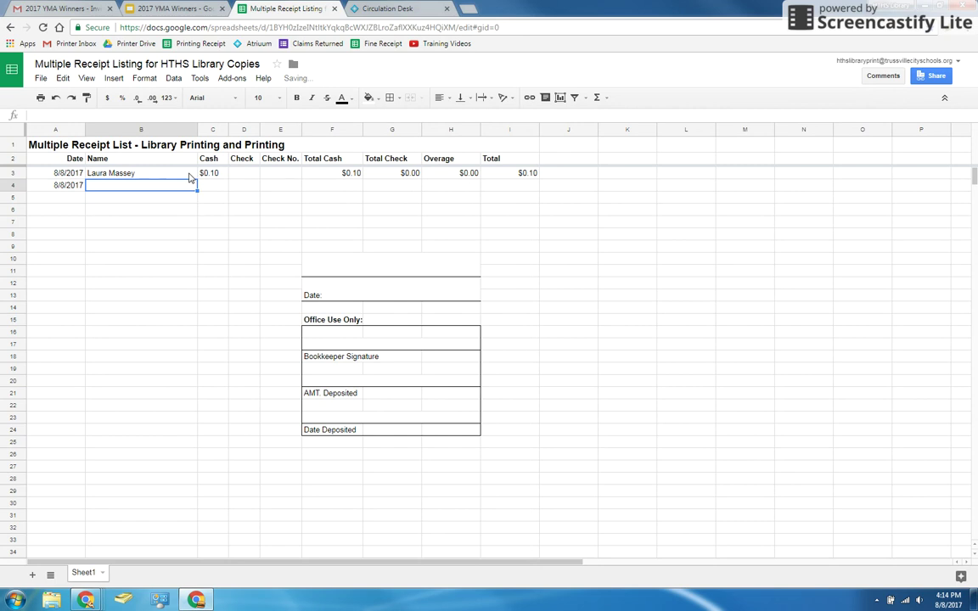
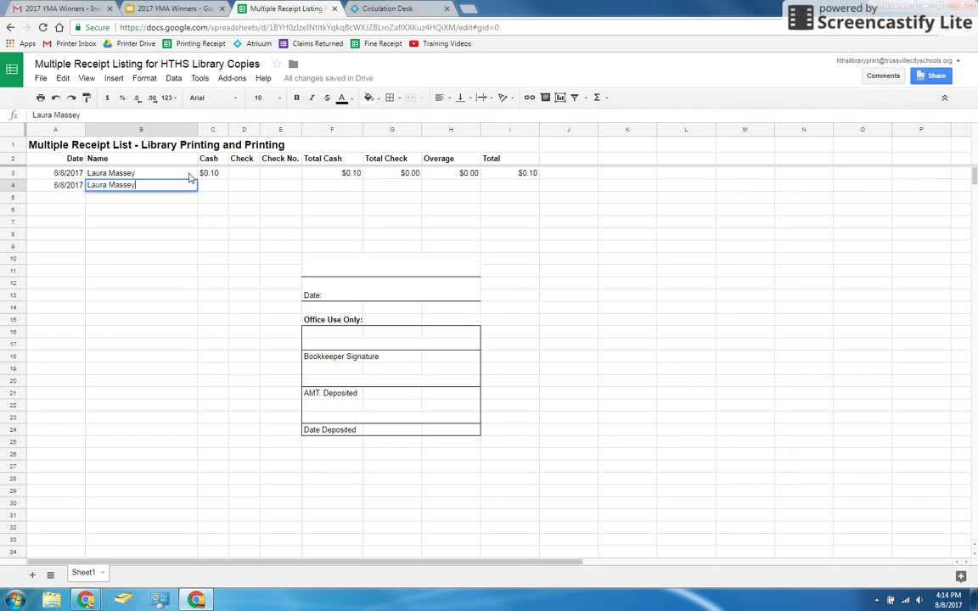
pyautogui.press('Tab')
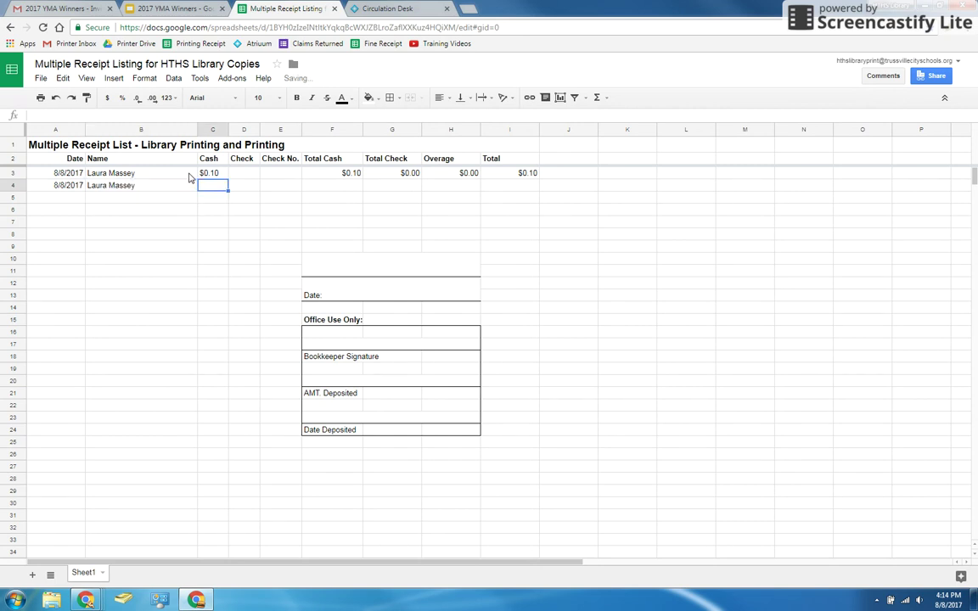
pyautogui.write('.30')
pyautogui.press('Return')
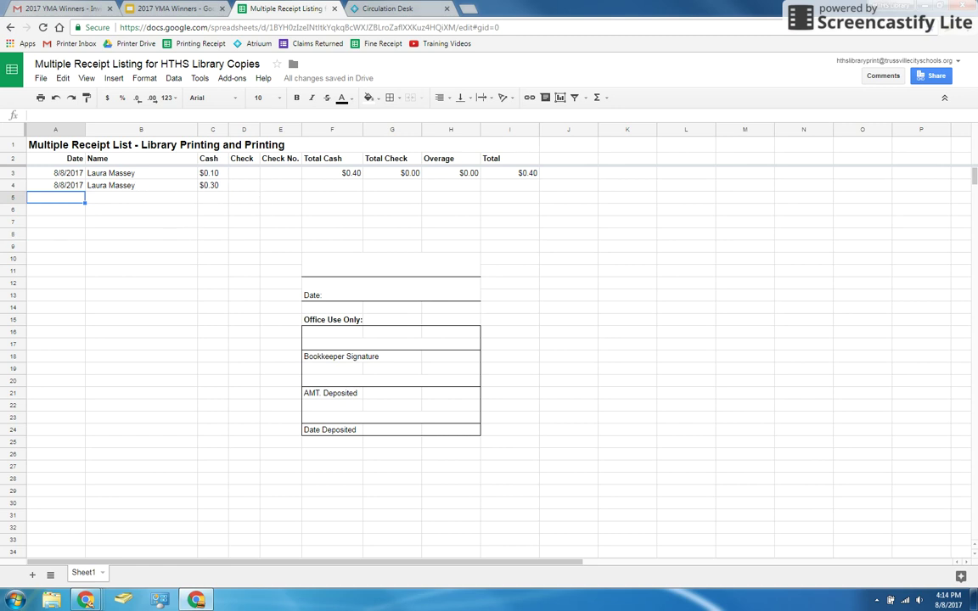
pyautogui.click(244, 187)
pyautogui.click(273, 187)
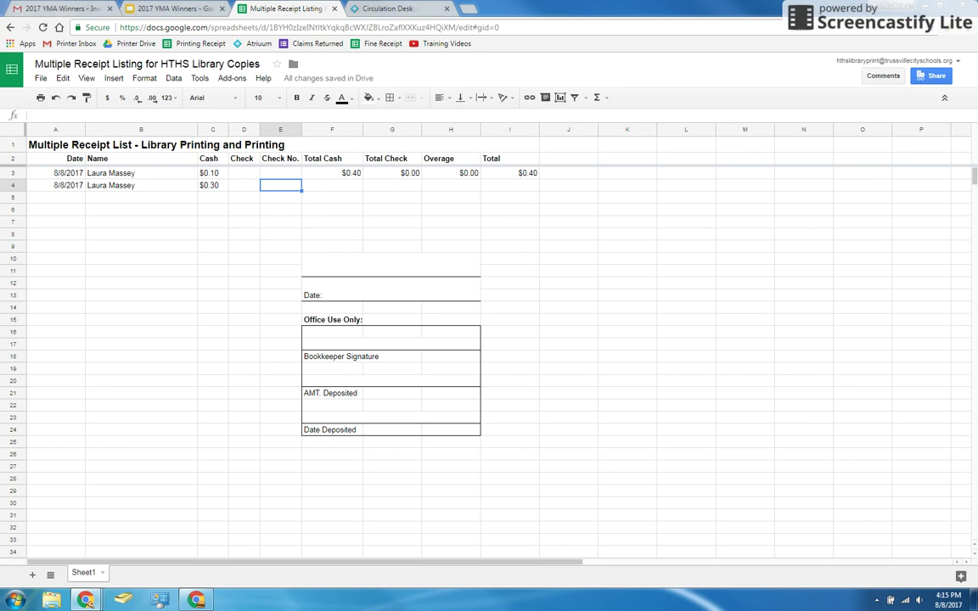
pyautogui.click(379, 11)
pyautogui.click(240, 7)
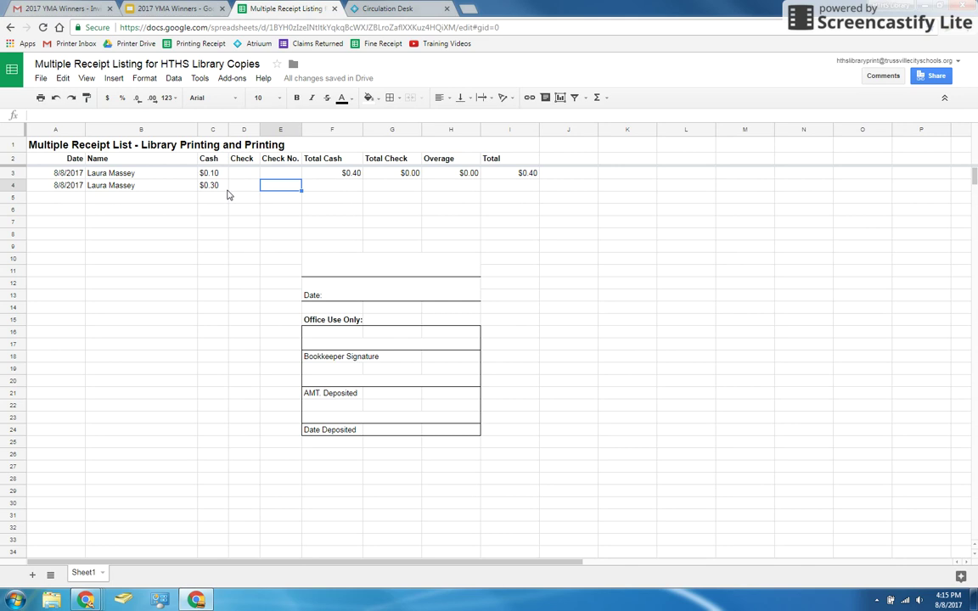
# Step: From the Circulation Desk, open the patron's $20.00 Fines Owed payment window
pyautogui.click(397, 9)
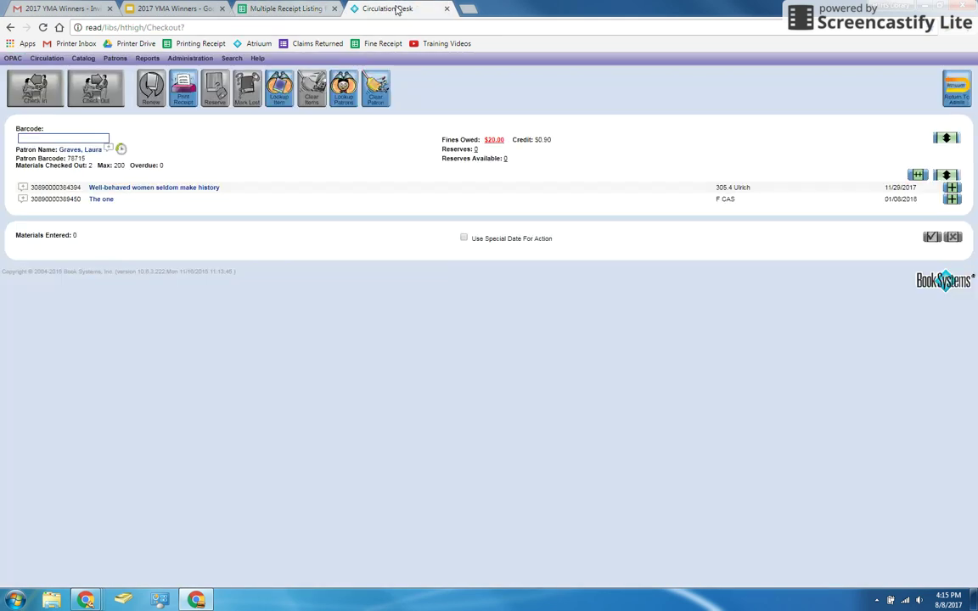
pyautogui.click(493, 140)
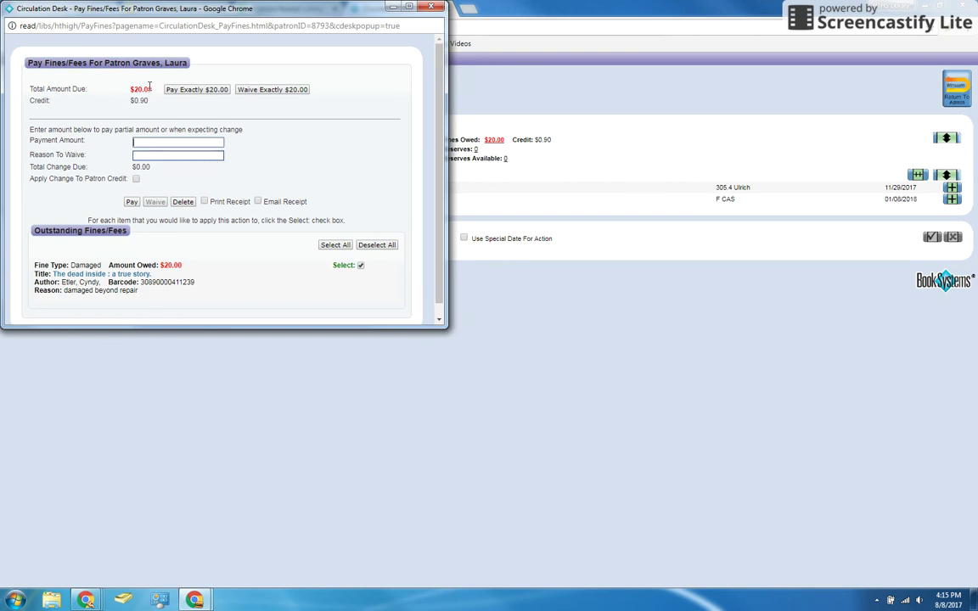
# Step: Pay a .70 amount as change to patron credit, raising the credit to $1.60
pyautogui.click(172, 143)
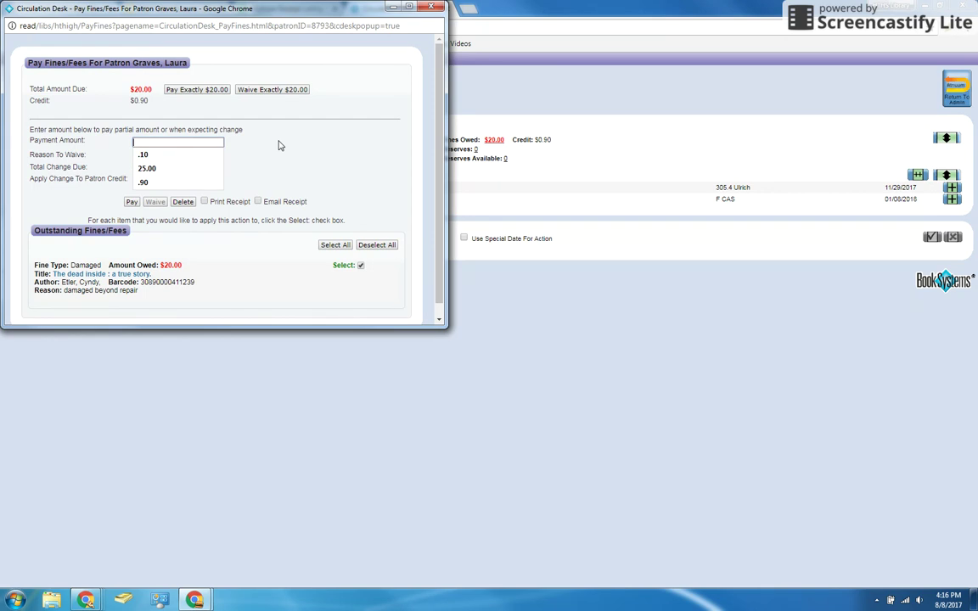
pyautogui.write('.8')
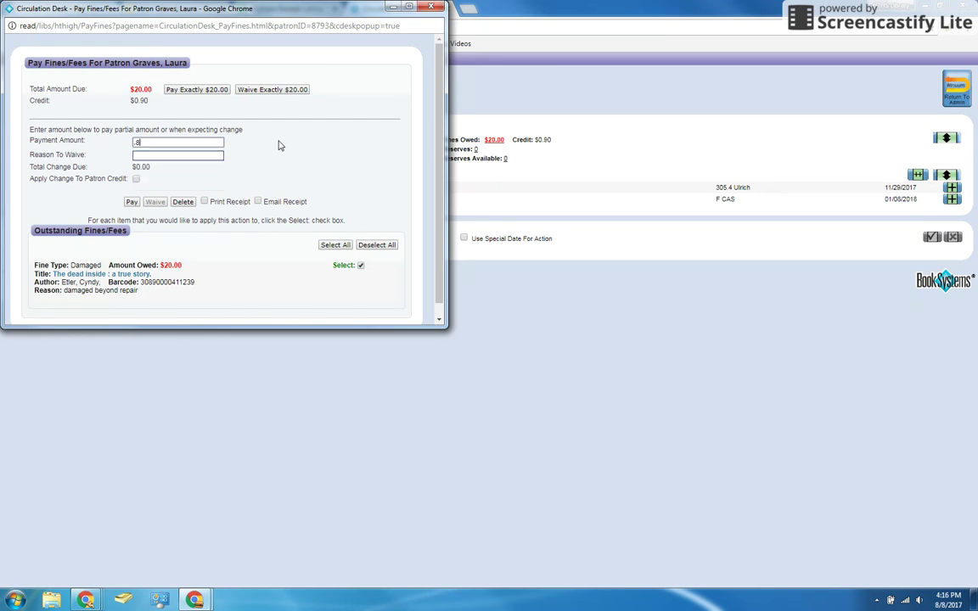
pyautogui.press('BackSpace')
pyautogui.write('70')
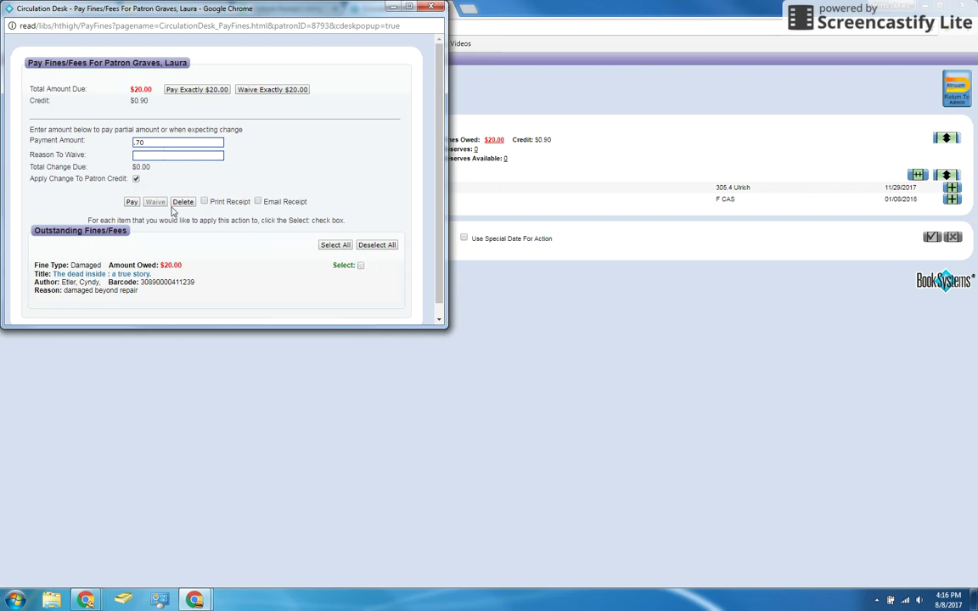
pyautogui.click(130, 203)
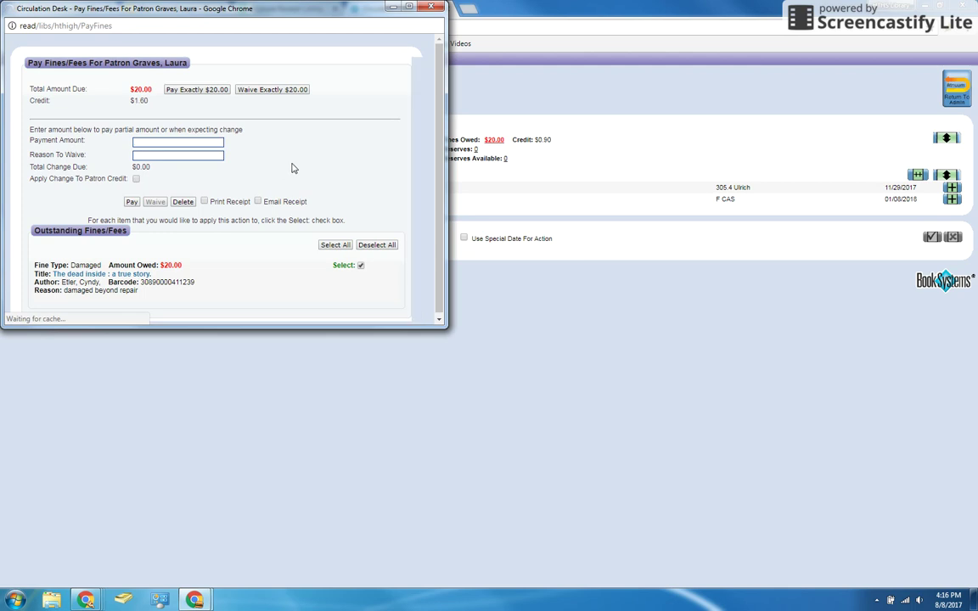
# Step: Close the fines window, check the $1.60 credit, and return to the receipt spreadsheet
pyautogui.click(432, 6)
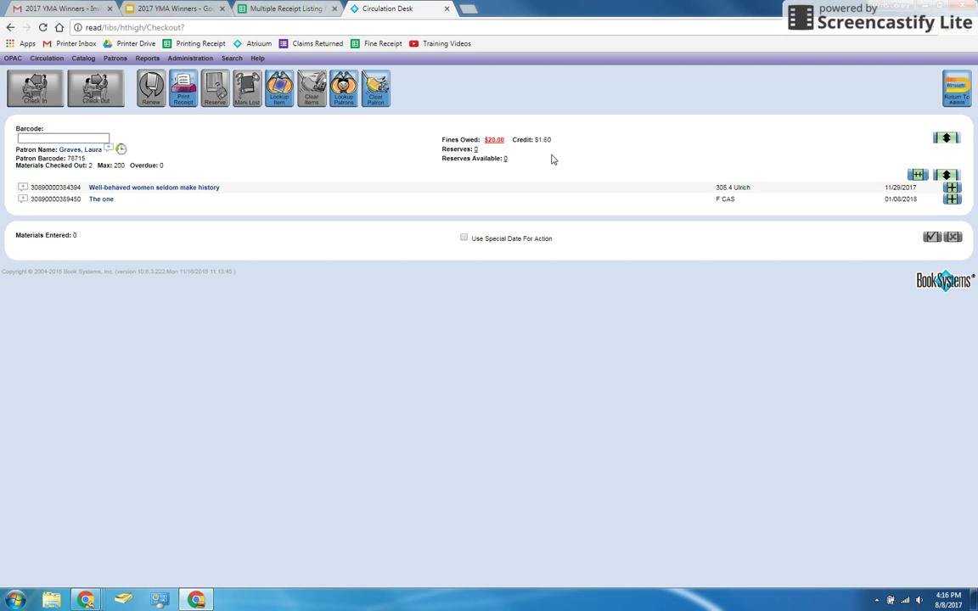
pyautogui.moveTo(544, 139); pyautogui.dragTo(576, 140)
pyautogui.click(537, 289)
pyautogui.click(272, 7)
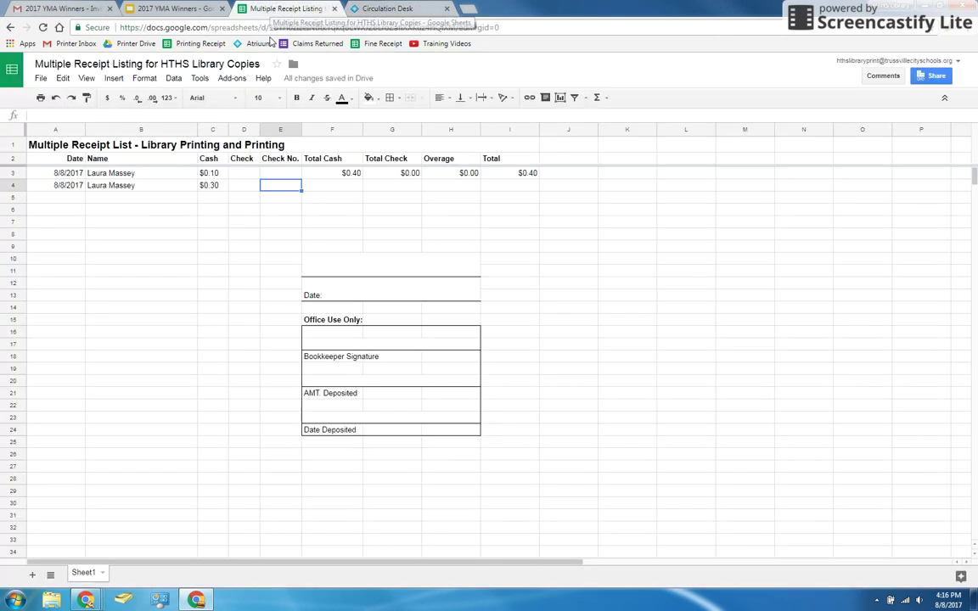